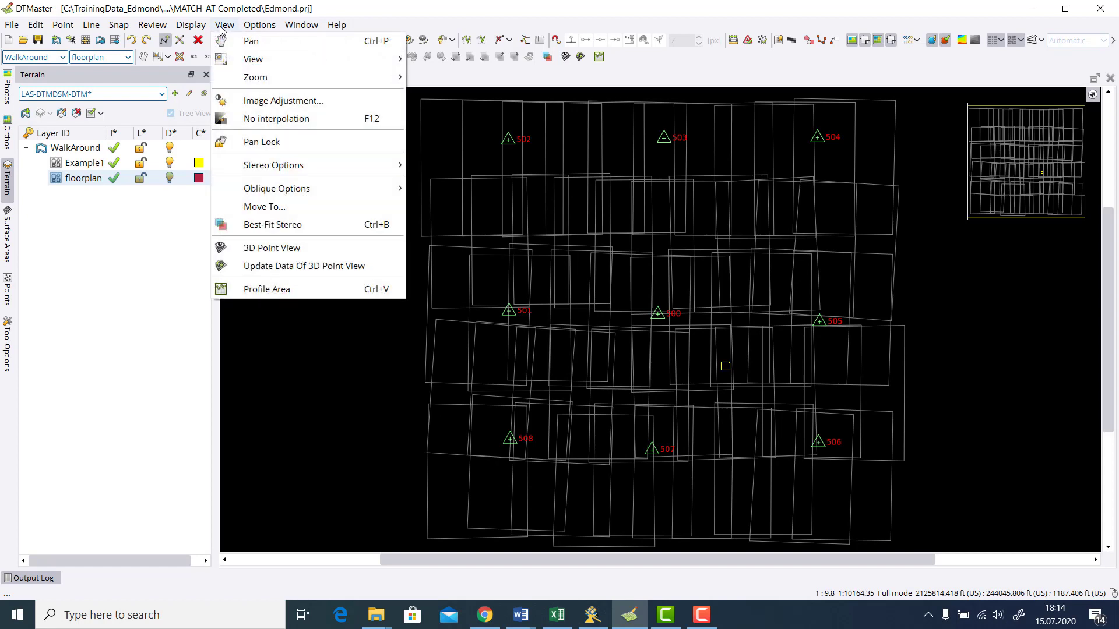
# - Open a best-fit stereo model at the small yellow square in the overview
pyautogui.moveTo(358, 170)
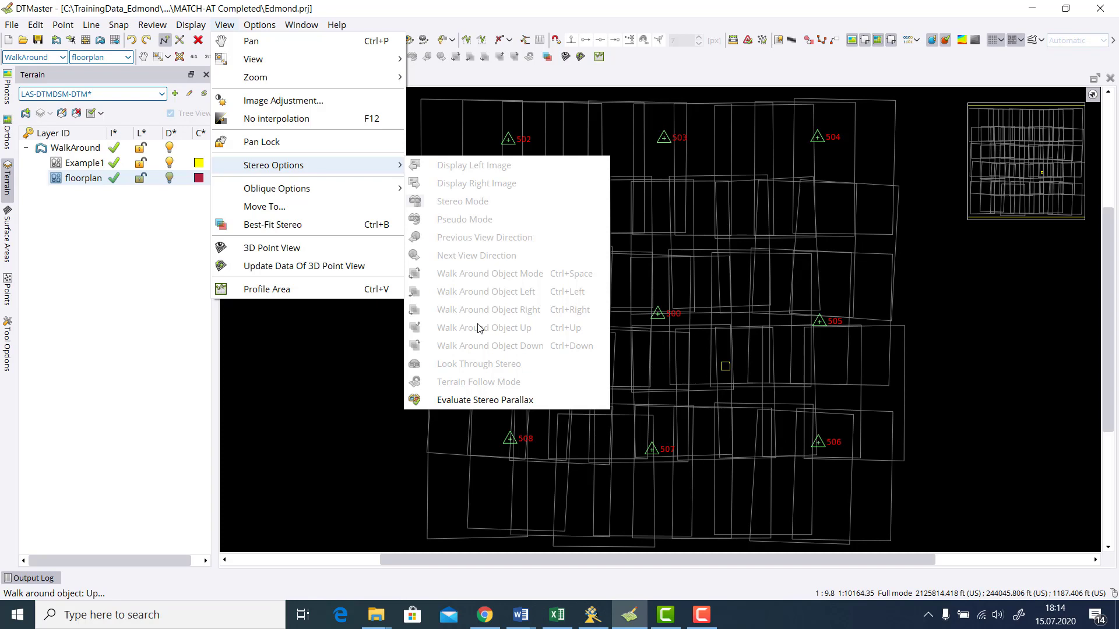
pyautogui.press('Escape')
pyautogui.press('Escape')
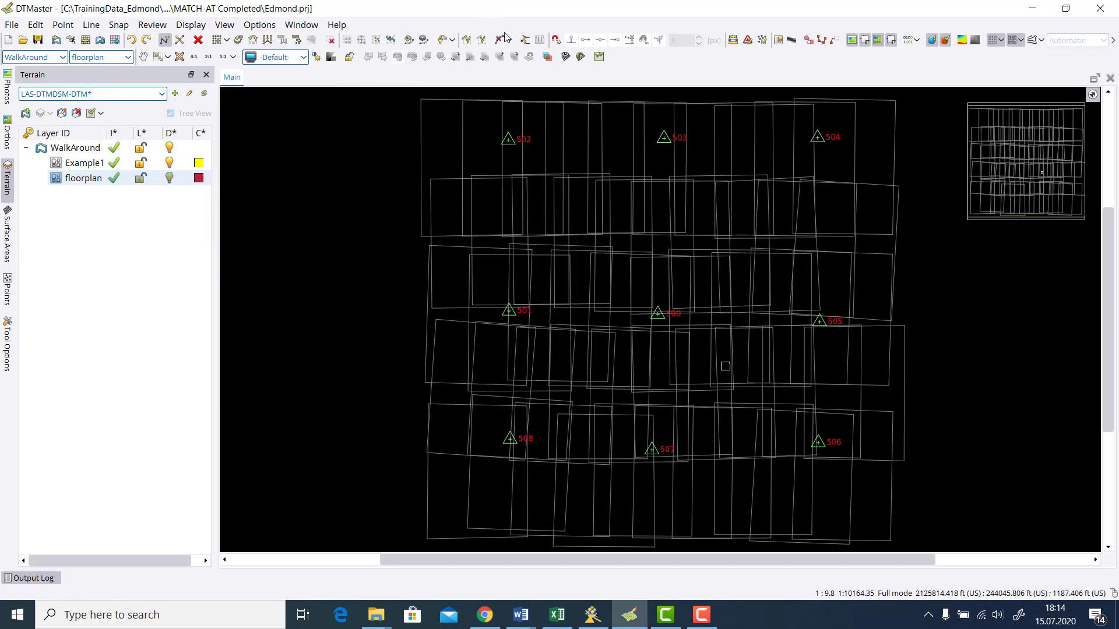
pyautogui.click(547, 57)
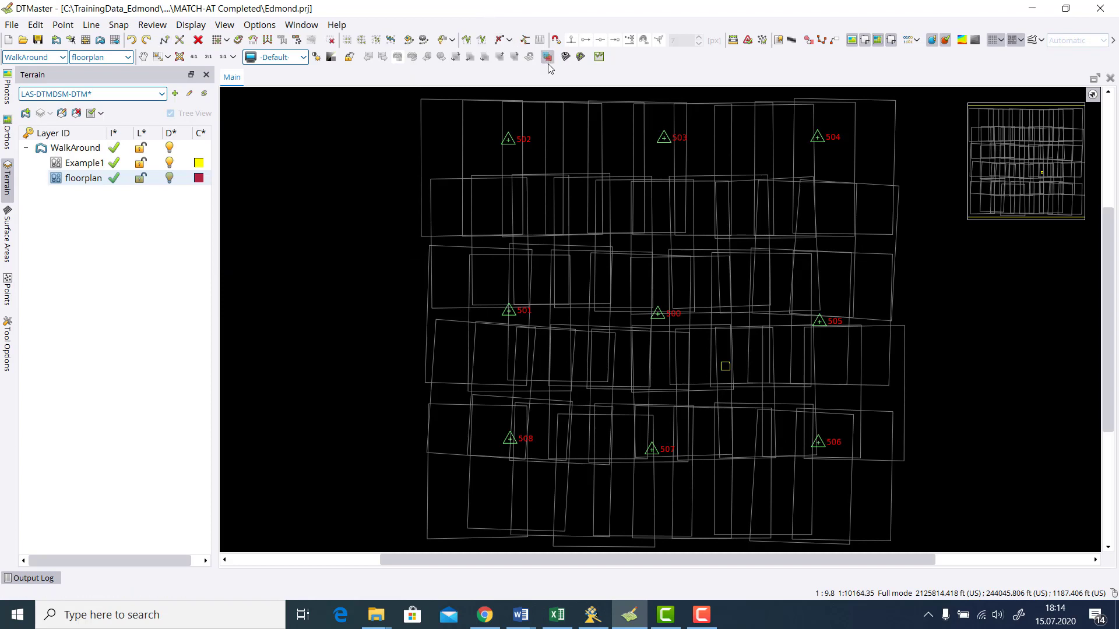
pyautogui.click(725, 366)
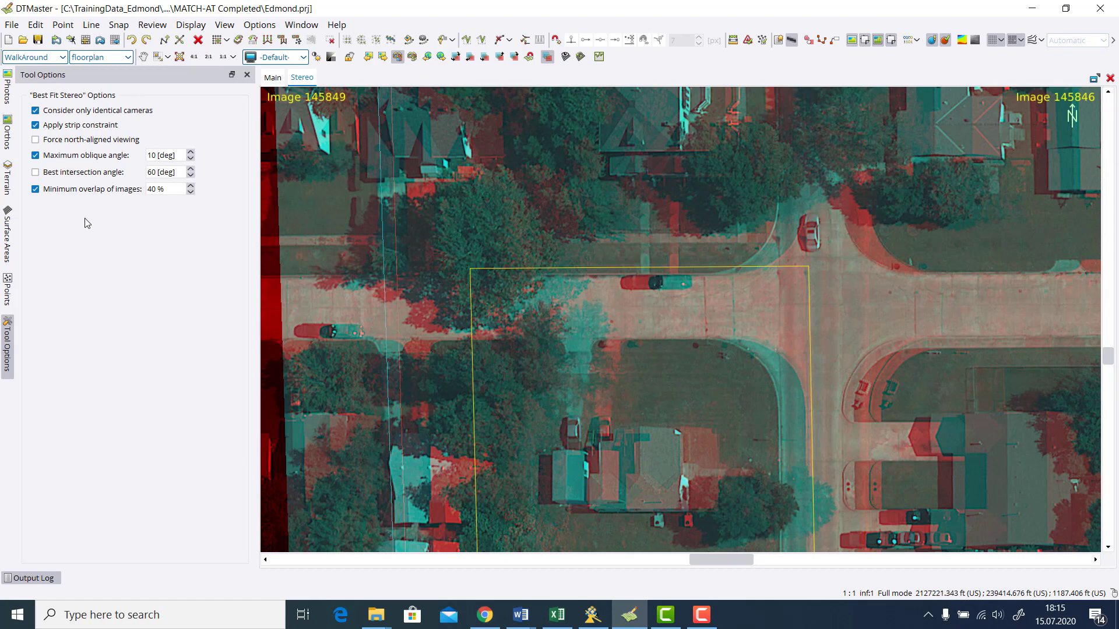
# - Turn on Walk Around Object Mode for the stereo view
pyautogui.click(223, 26)
pyautogui.moveTo(271, 165)
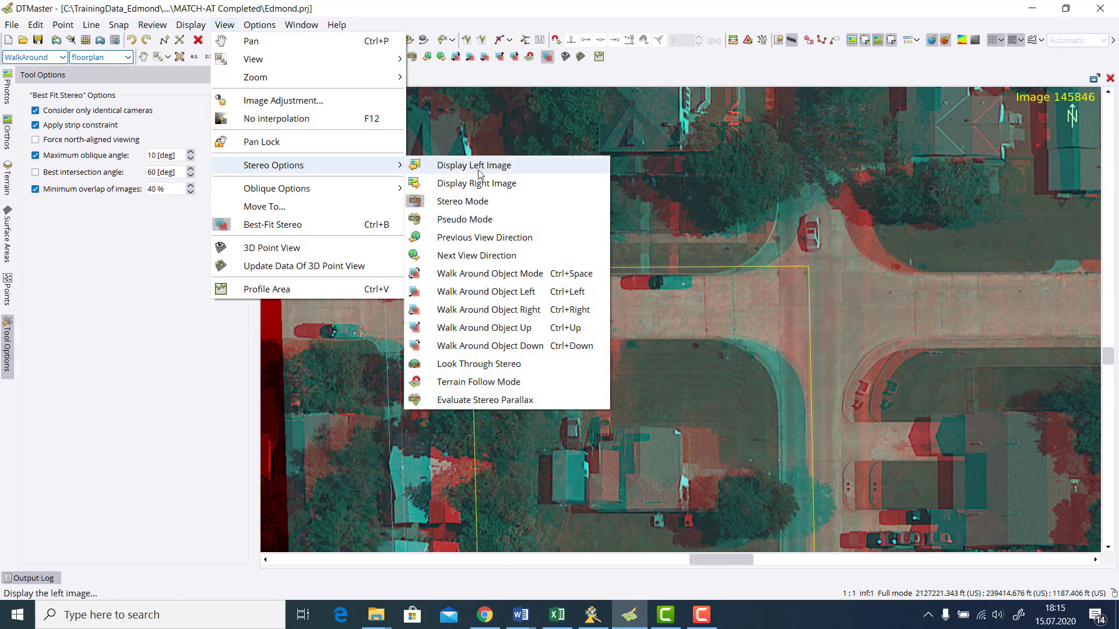
pyautogui.click(513, 273)
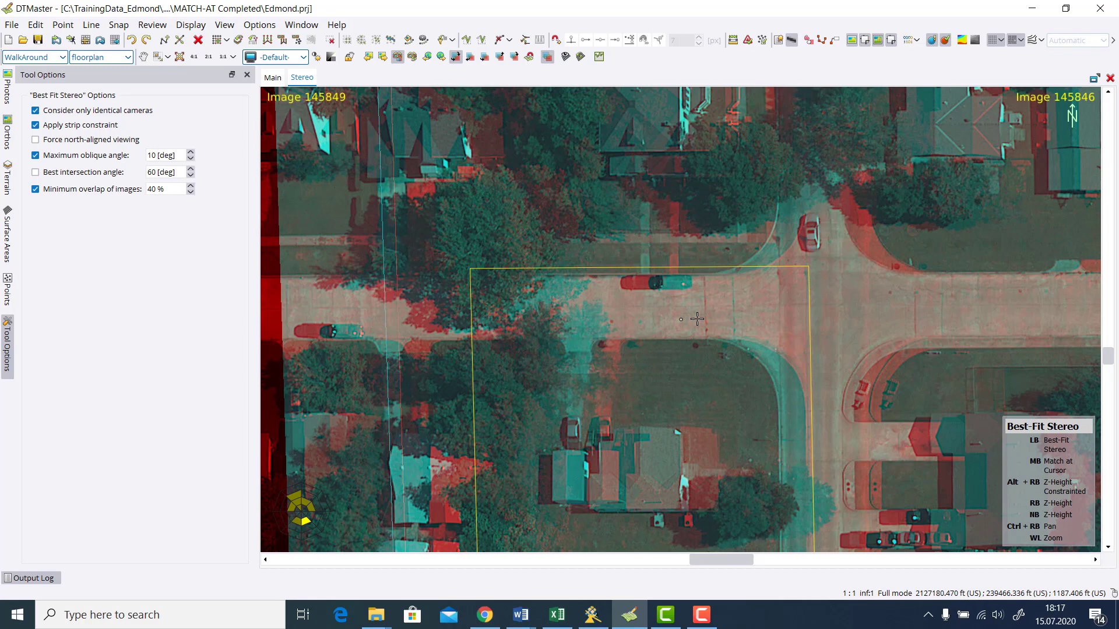
# - Walk around the fixed street point through the available stereo pairs, viewing it from each direction
pyautogui.click(224, 25)
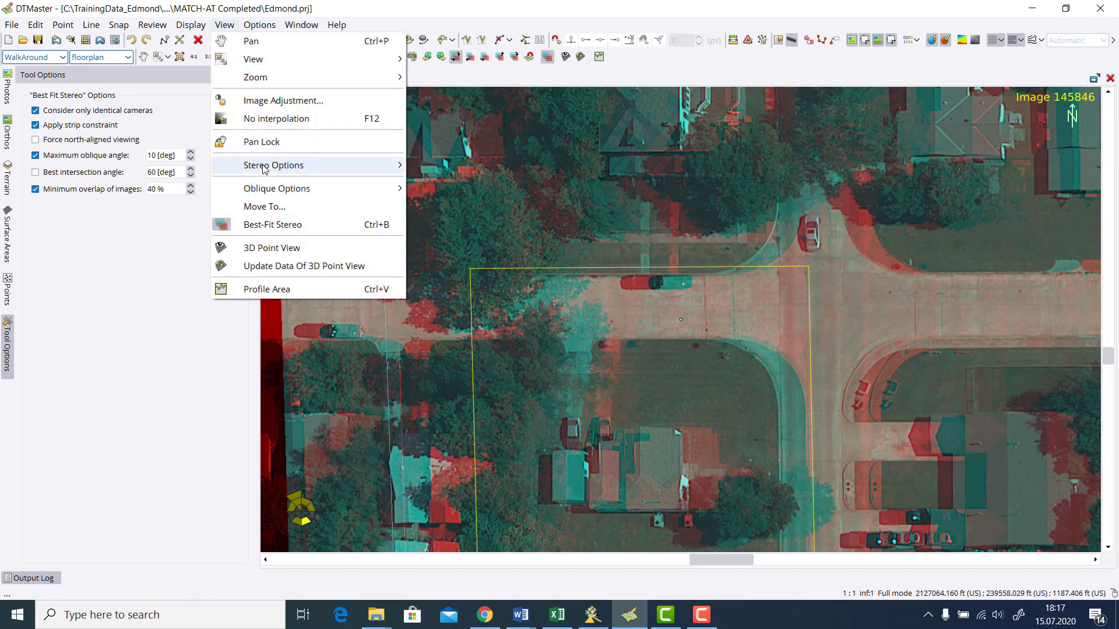
pyautogui.moveTo(268, 168)
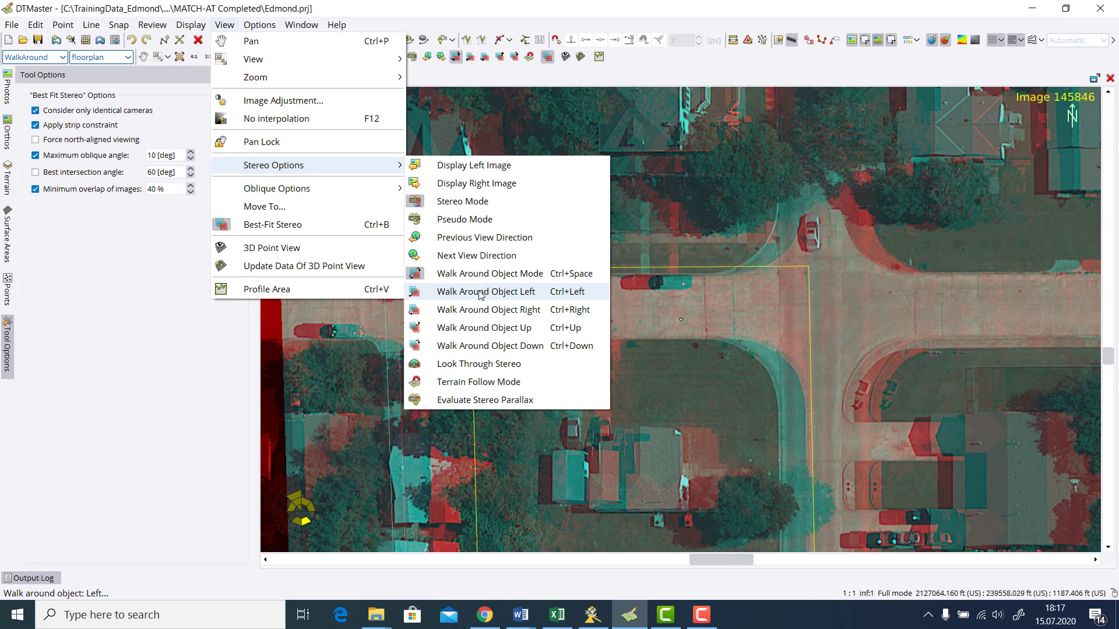
pyautogui.click(560, 312)
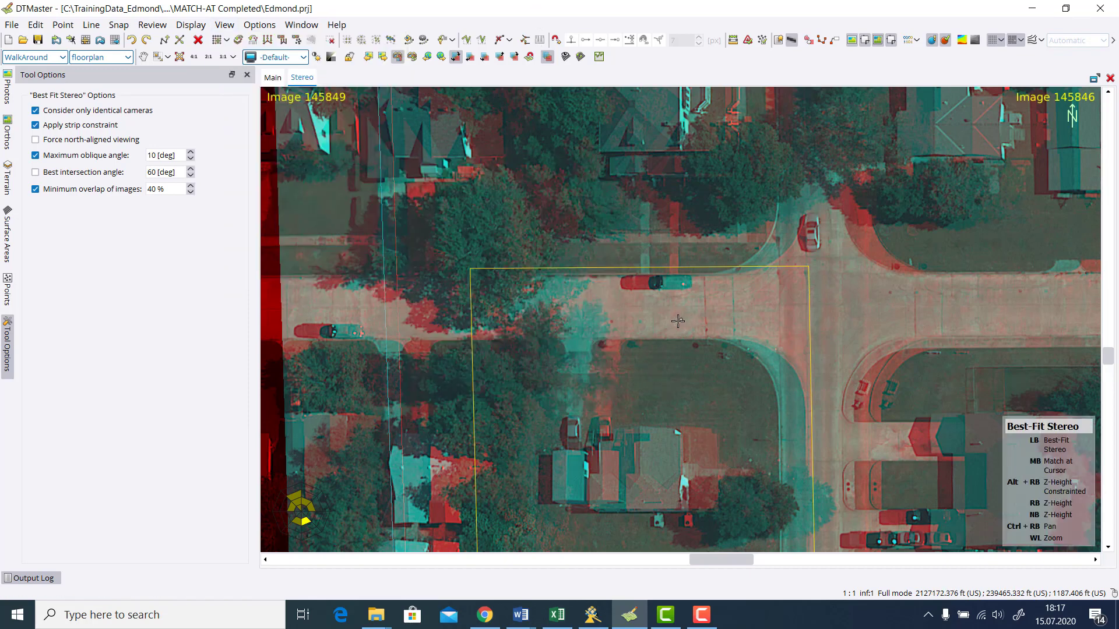
pyautogui.click(677, 321)
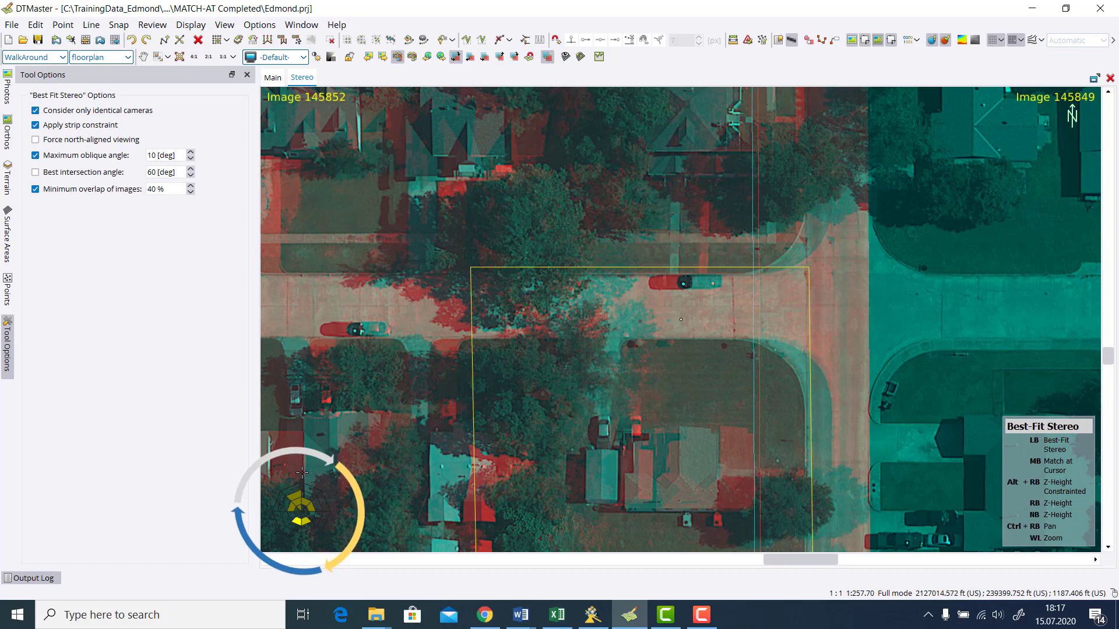
pyautogui.click(301, 499)
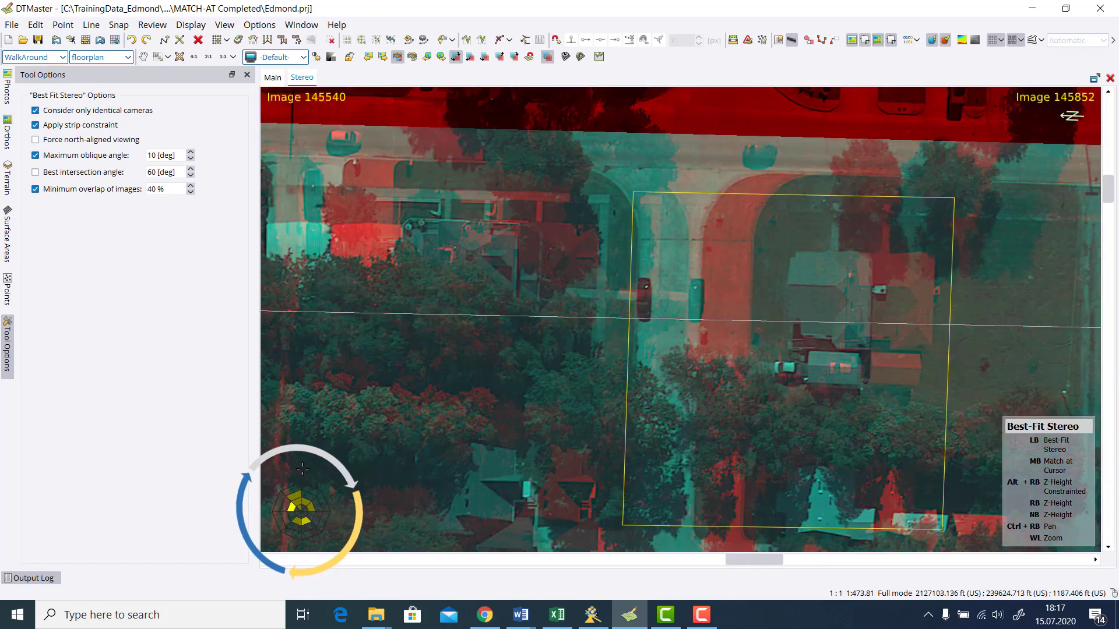
pyautogui.press('Right')
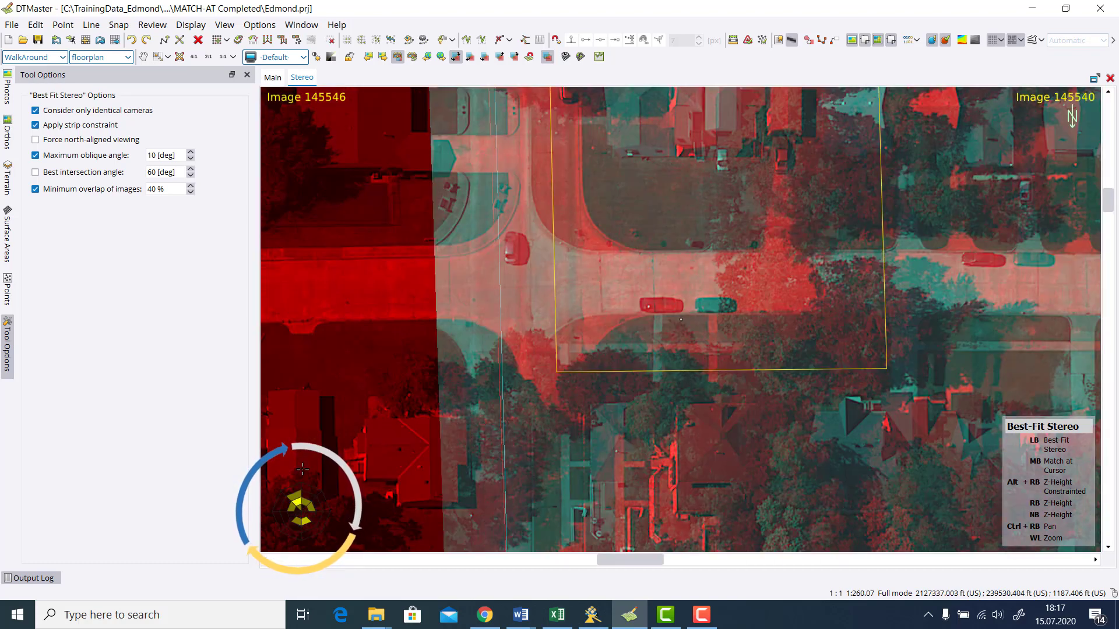
pyautogui.press('Right')
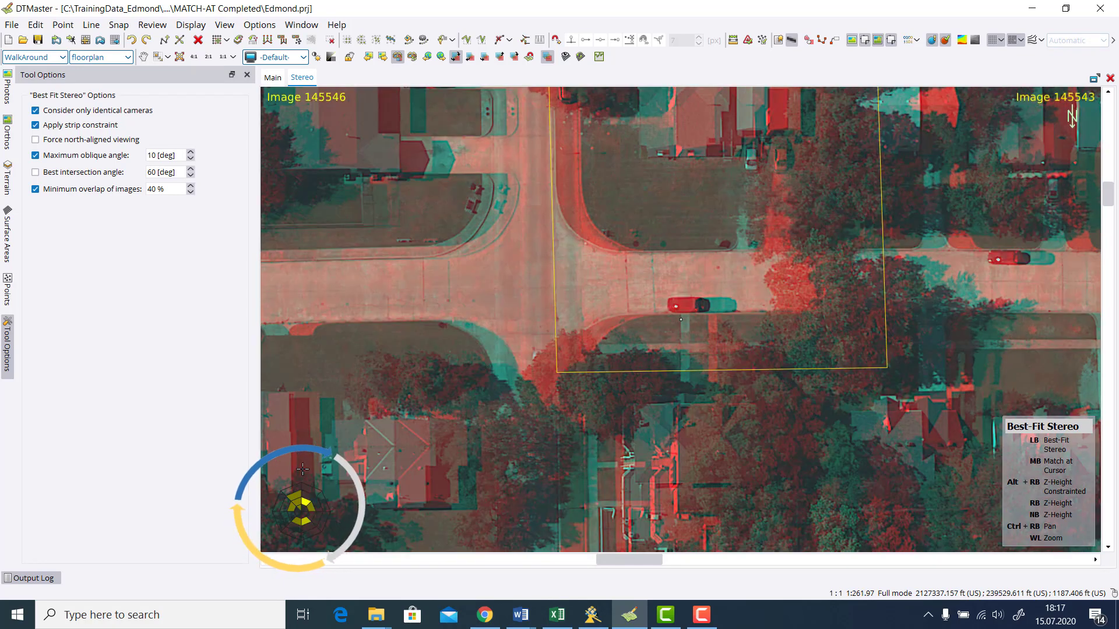
pyautogui.press('Right')
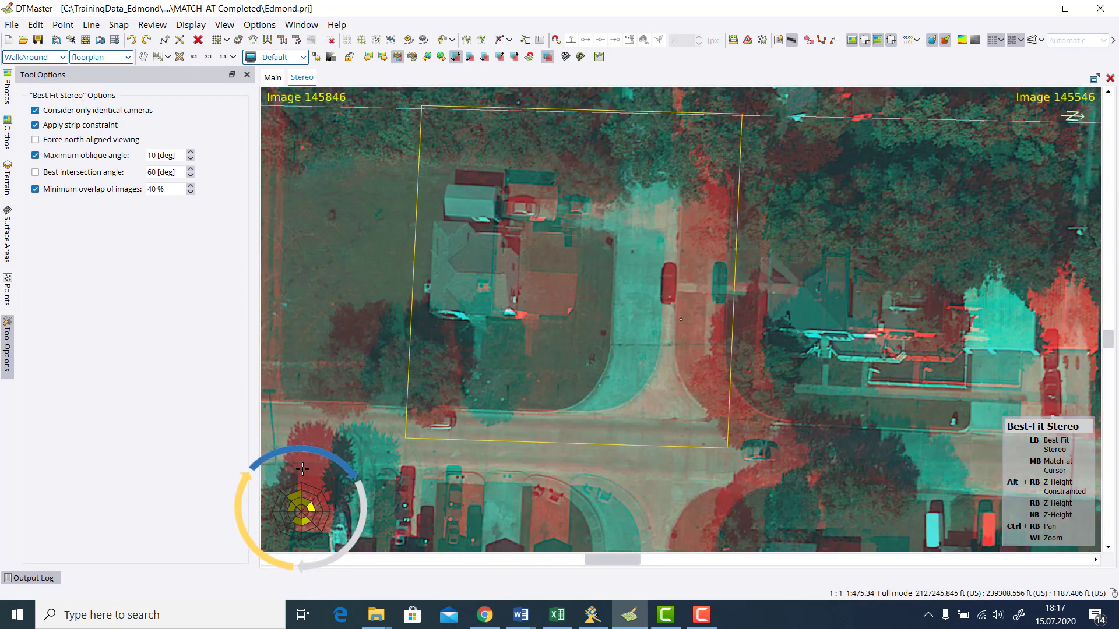
pyautogui.press('Right')
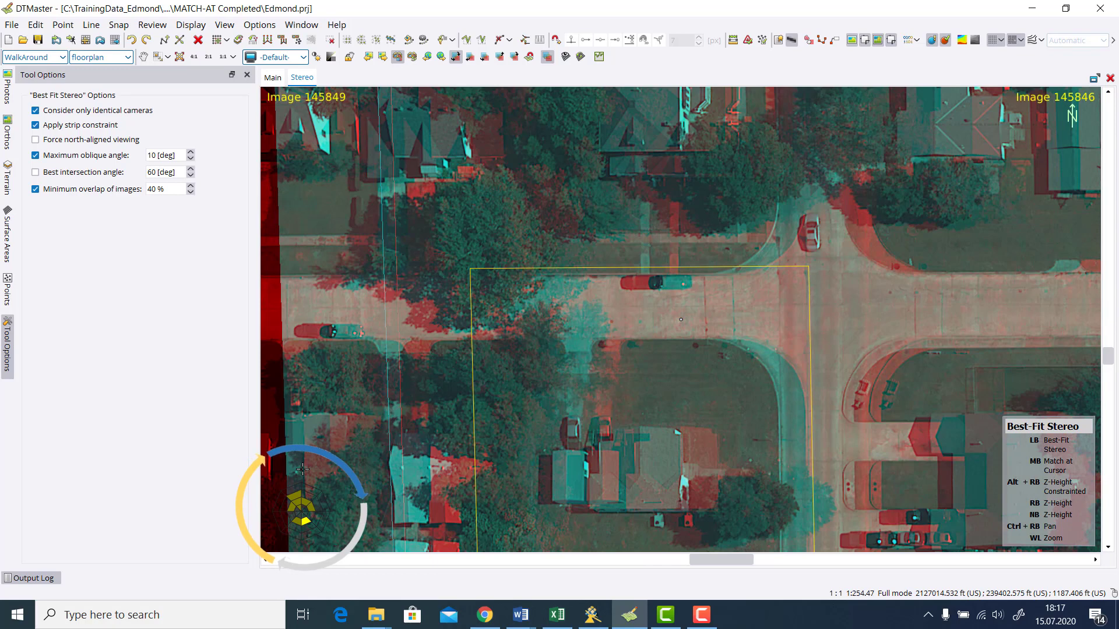
pyautogui.press('Right')
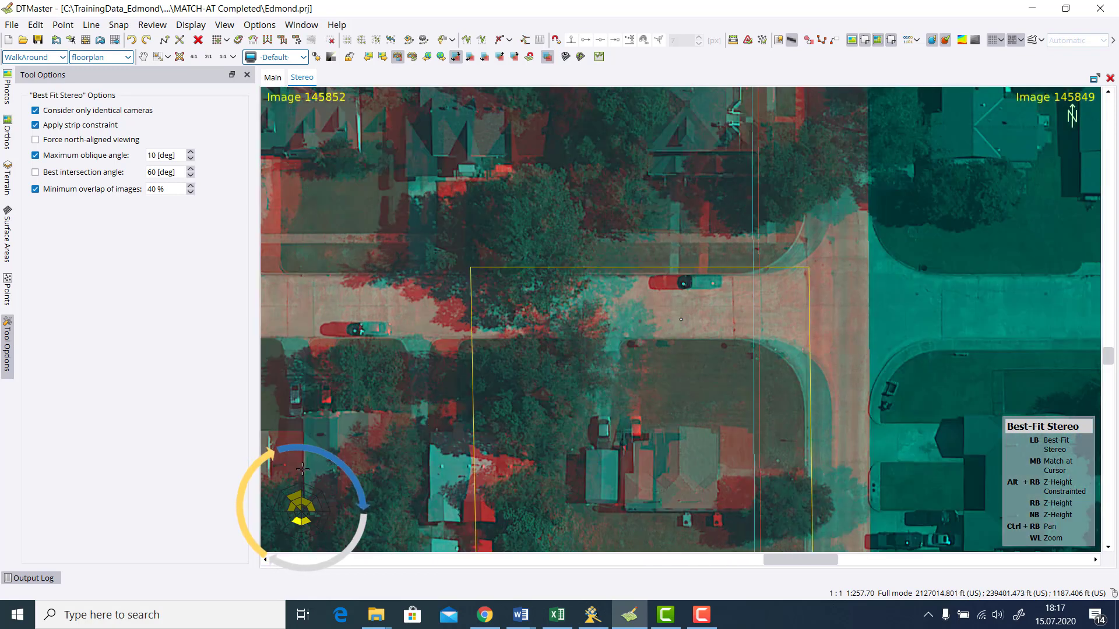
pyautogui.press('Right')
pyautogui.press('Right')
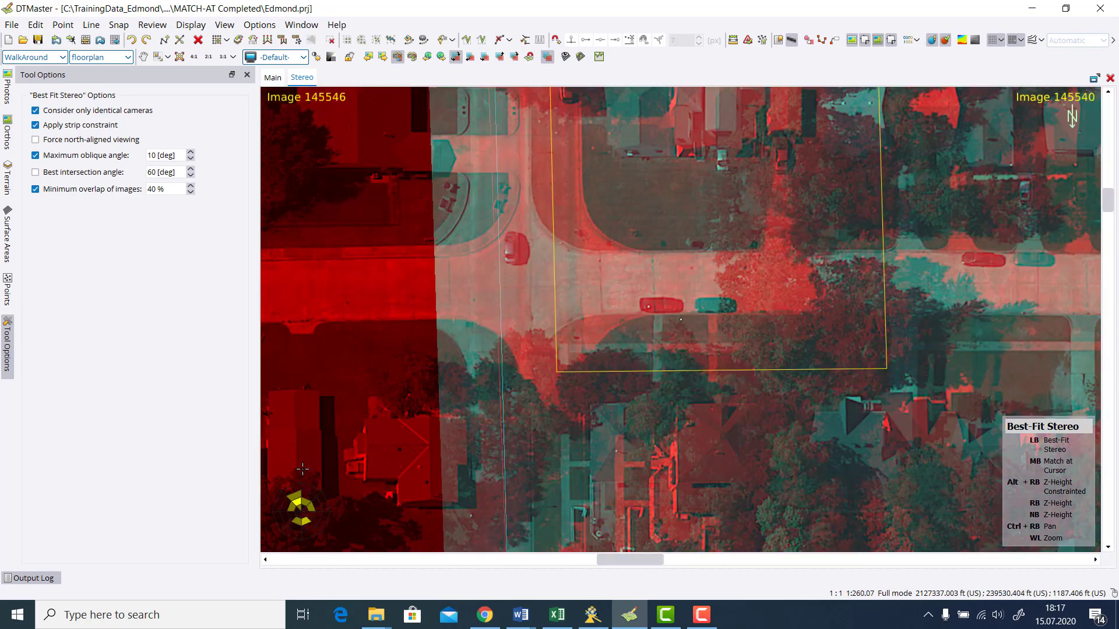
# - Switch between the inner and outer stereo pairs with the Walk Around Object Up and Down commands
pyautogui.moveTo(300, 496)
pyautogui.click(224, 24)
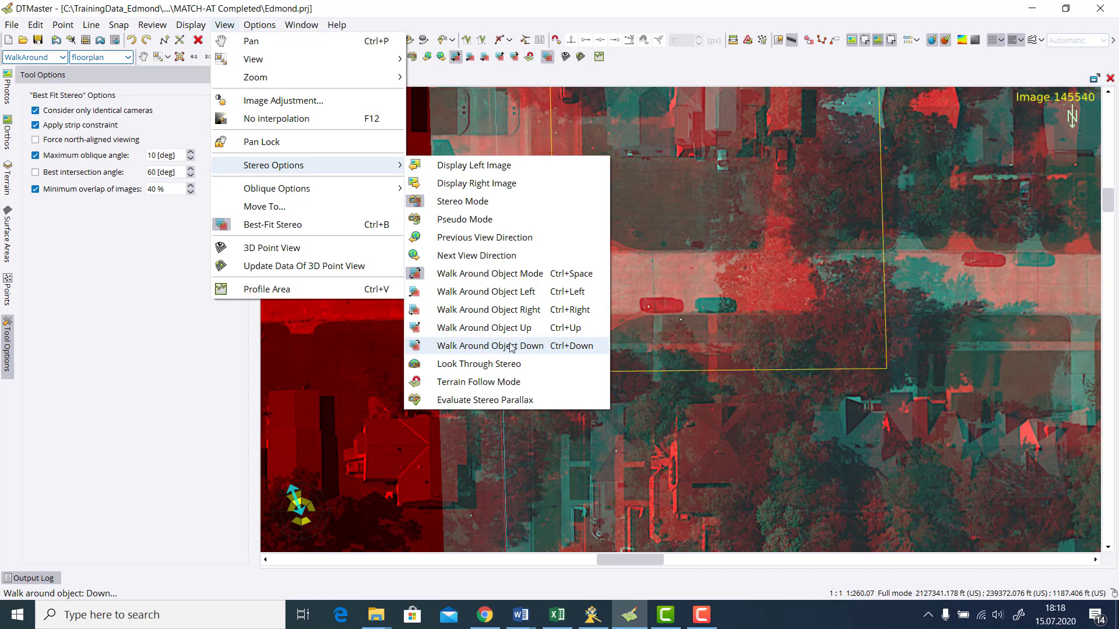
pyautogui.click(331, 2)
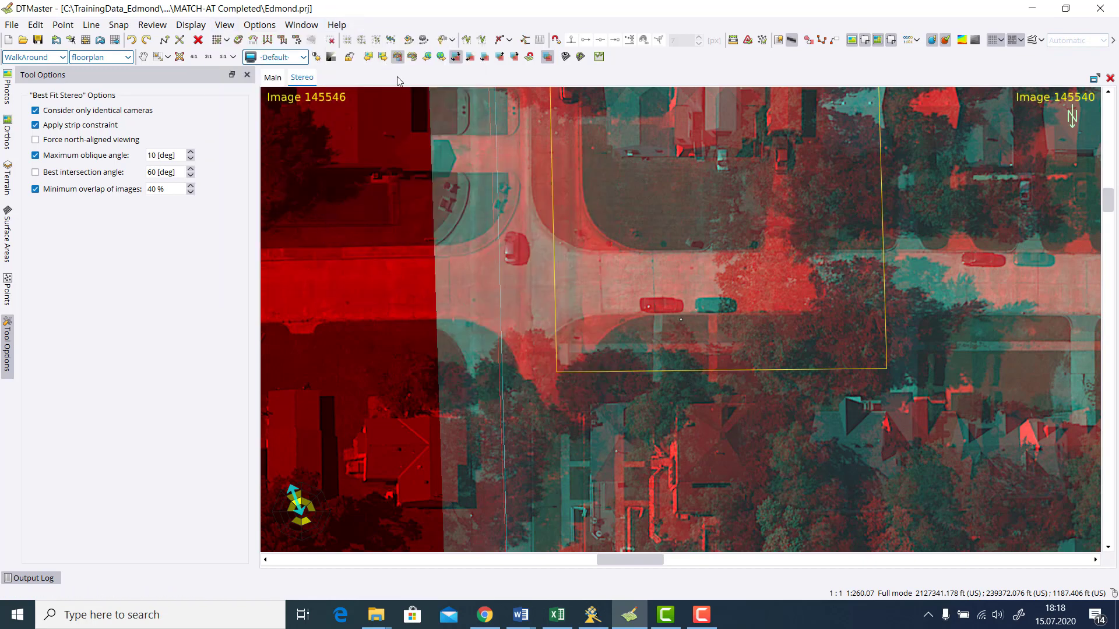
pyautogui.click(318, 480)
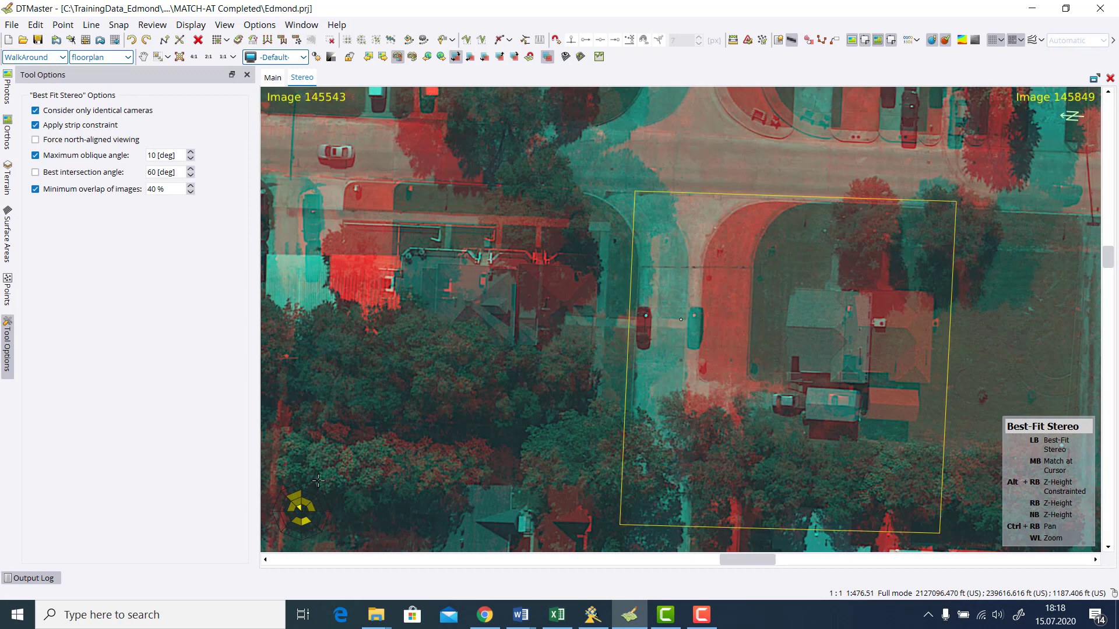
pyautogui.click(318, 481)
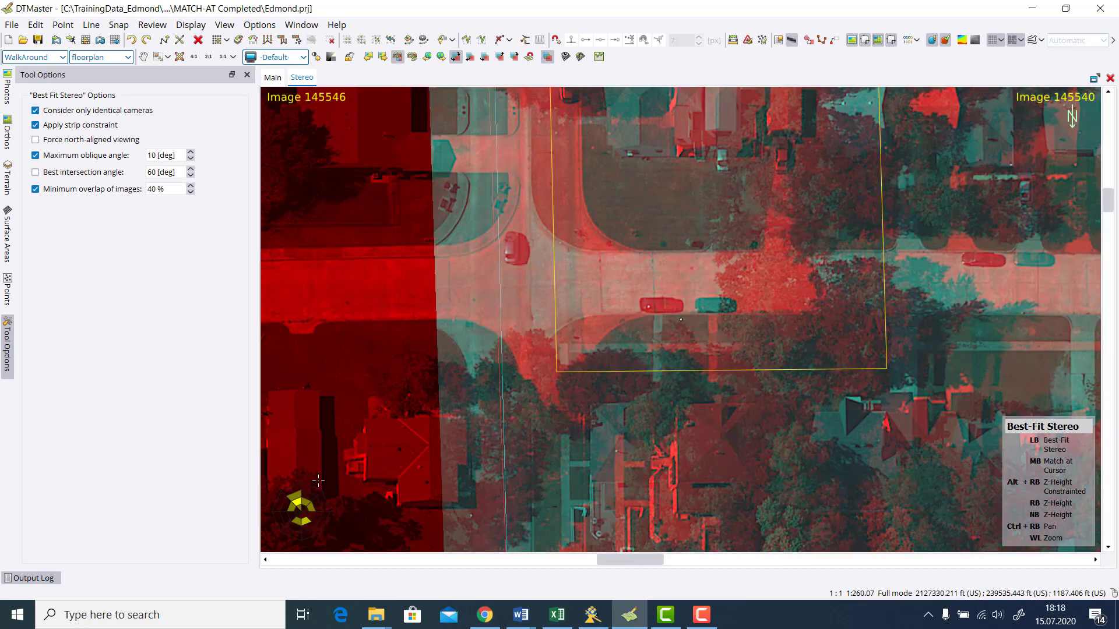
pyautogui.click(318, 480)
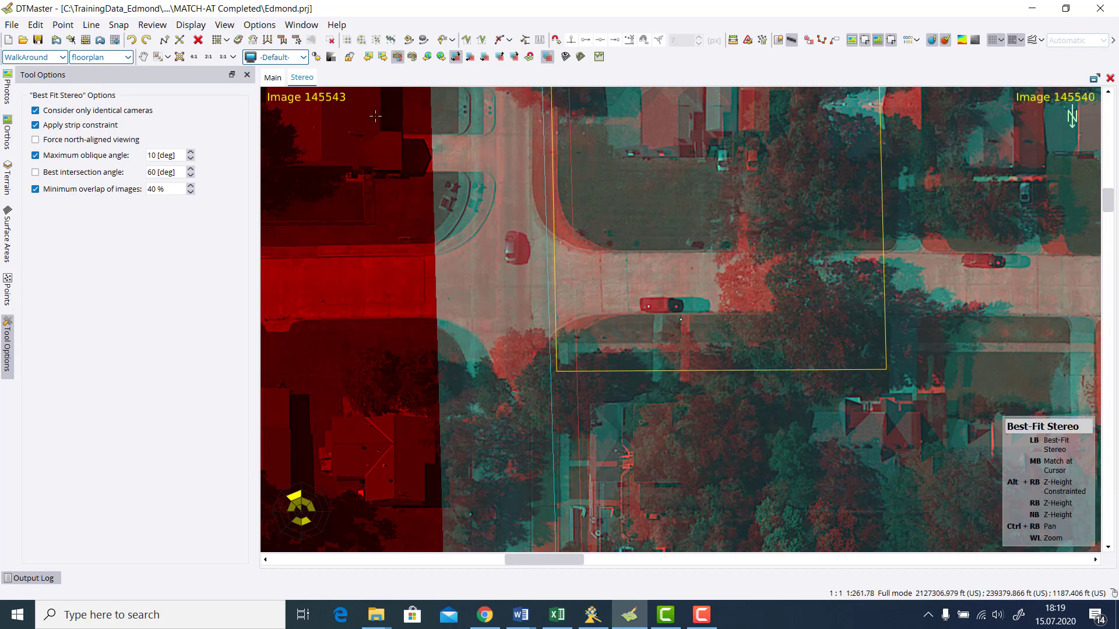
# - Restart Walk Around Object Mode with the house inside the yellow square in view
pyautogui.click(457, 57)
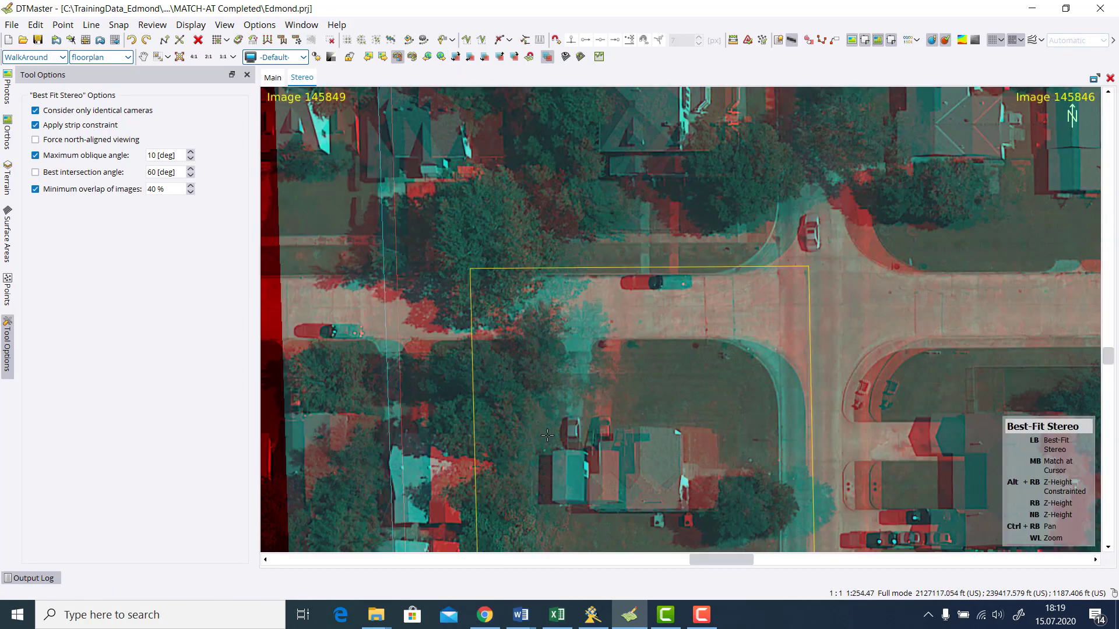
pyautogui.keyDown('ctrl'); pyautogui.moveTo(550, 438); pyautogui.dragTo(543, 281, button='right'); pyautogui.keyUp('ctrl')
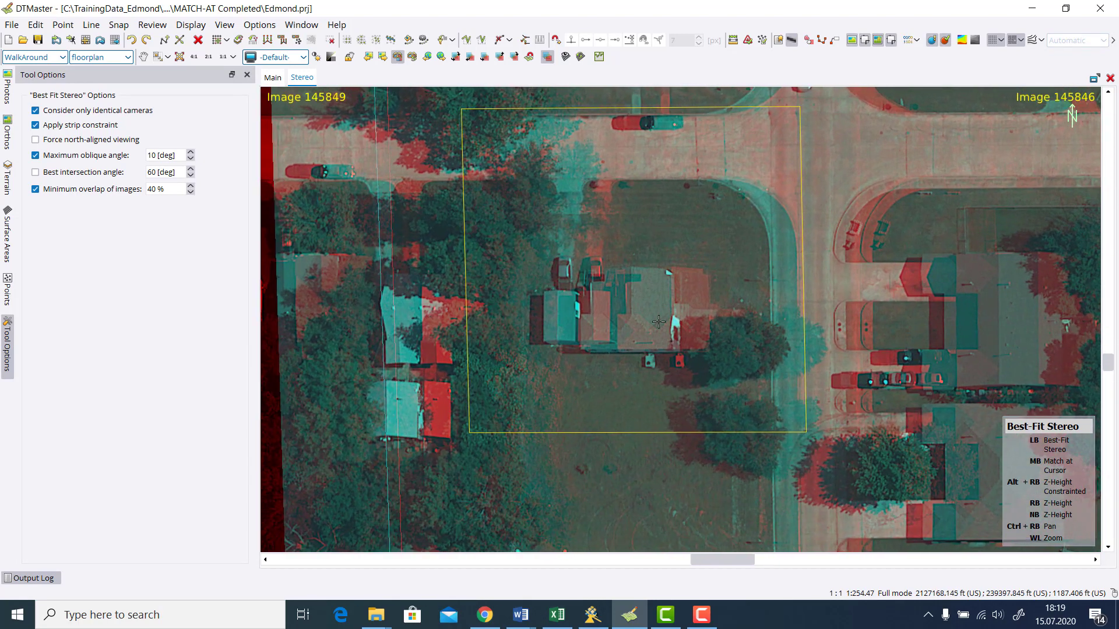
pyautogui.click(455, 57)
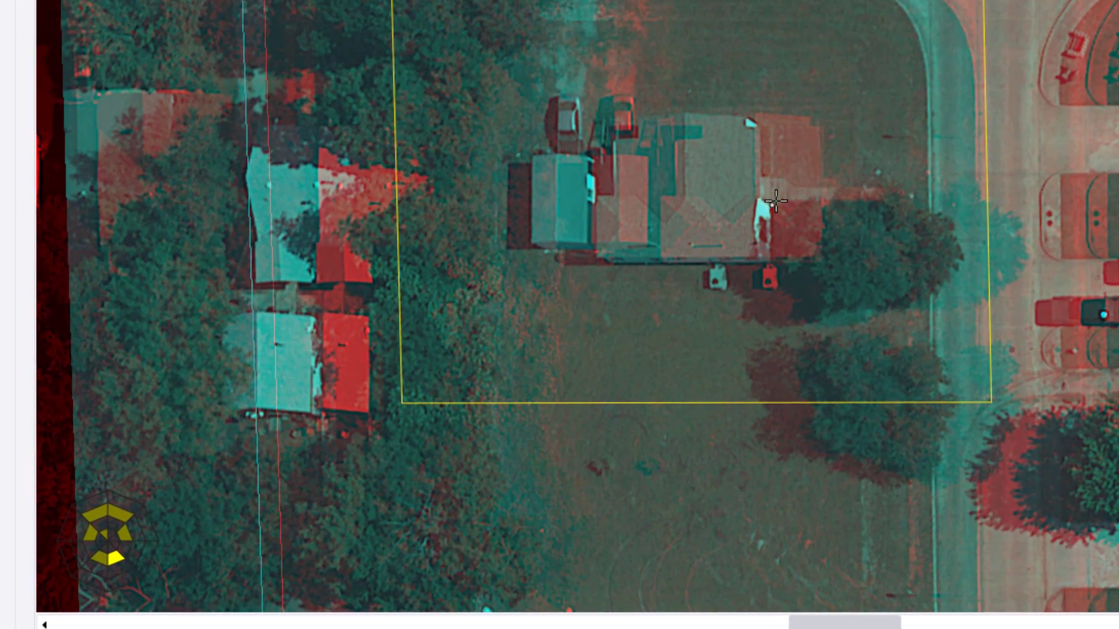
# - Fix the walk-around point at the house's east edge and adjust the Z-height to the roof
pyautogui.click(772, 205)
pyautogui.scroll(3, 751, 239)
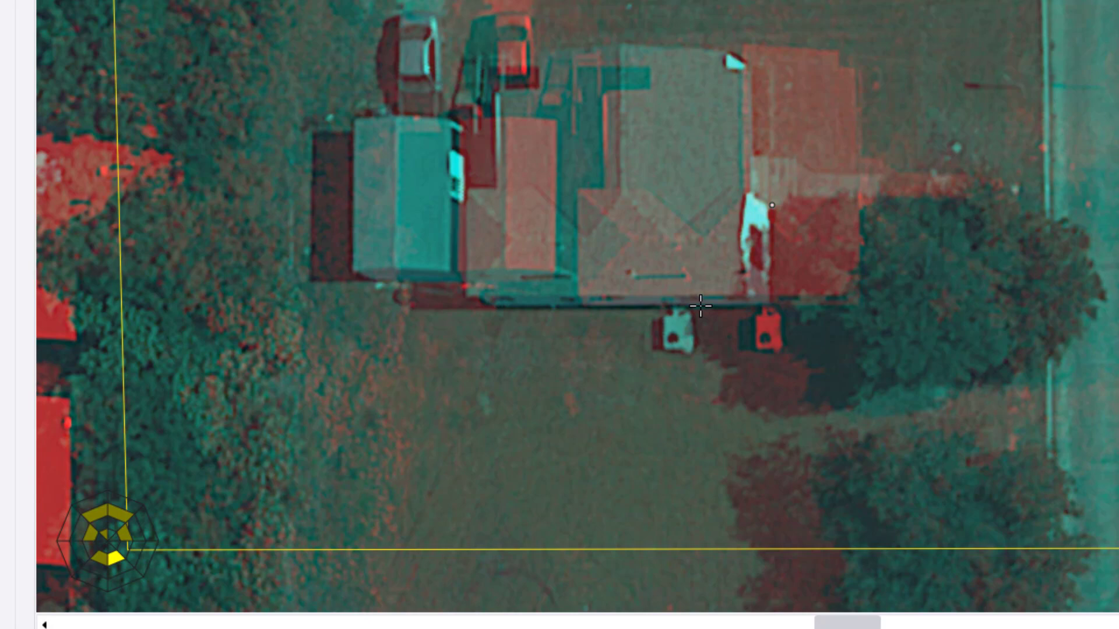
pyautogui.moveTo(603, 448); pyautogui.dragTo(611, 355)
pyautogui.moveTo(618, 427); pyautogui.dragTo(669, 359)
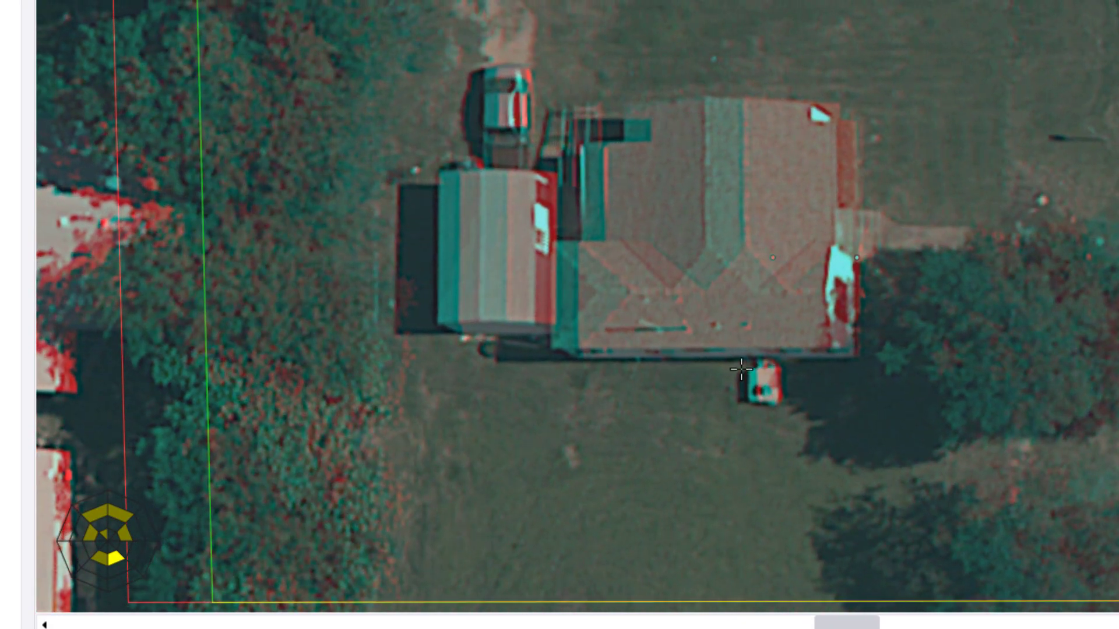
# - Digitize the house outline along the southern and western roof edges, walking left around the object between corners
pyautogui.click(852, 357)
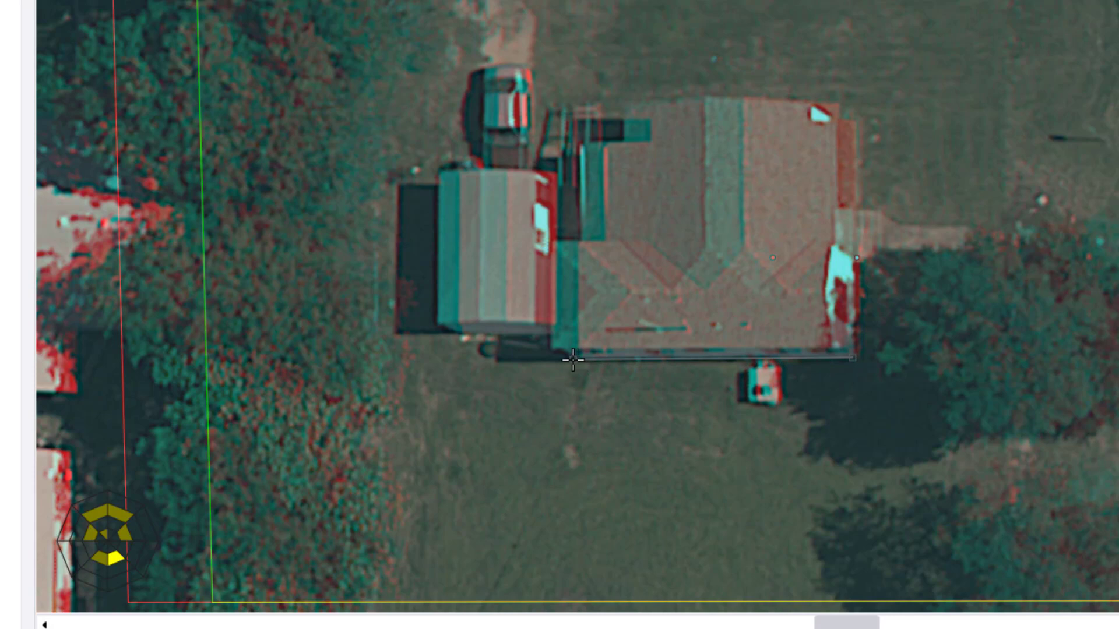
pyautogui.hotkey('ctrl', 'alt', 'Left')
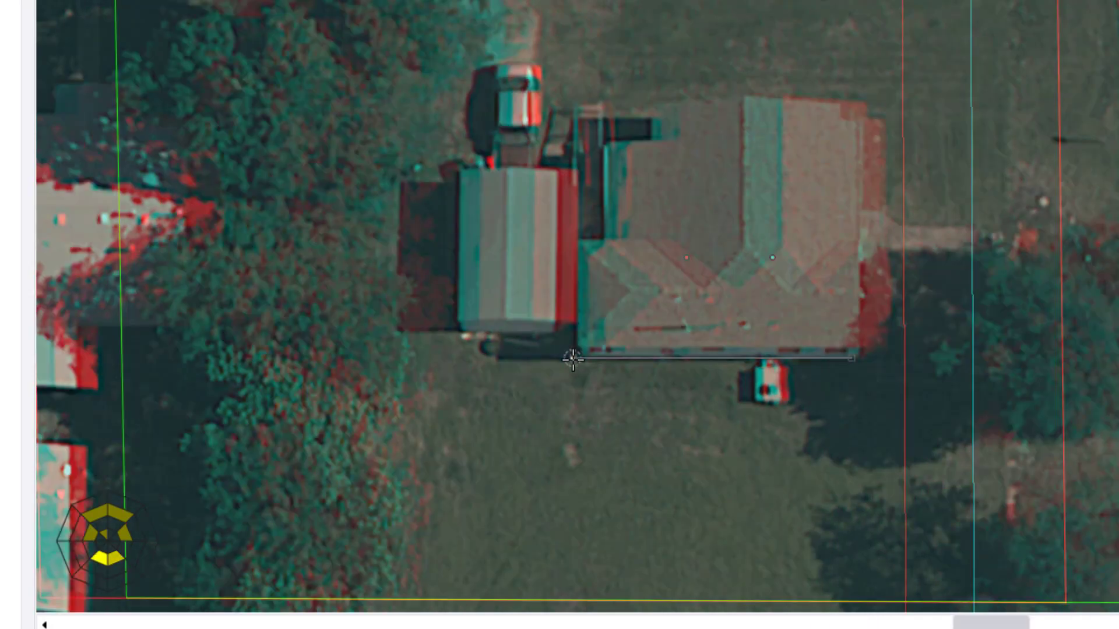
pyautogui.click(580, 358)
pyautogui.hotkey('ctrl', 'alt', 'Left')
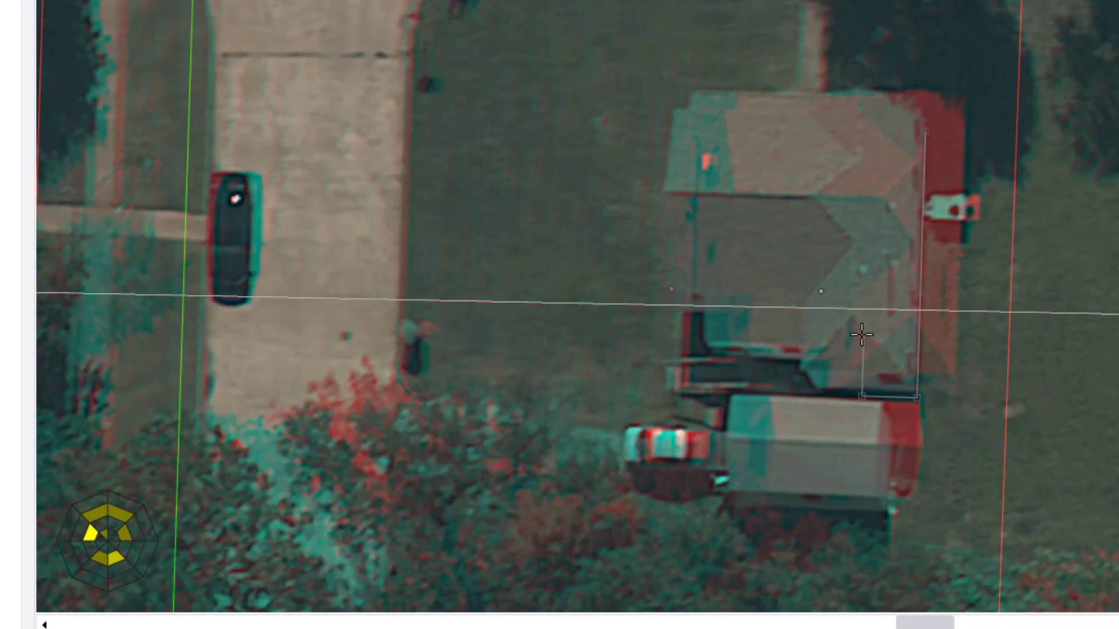
pyautogui.click(814, 376)
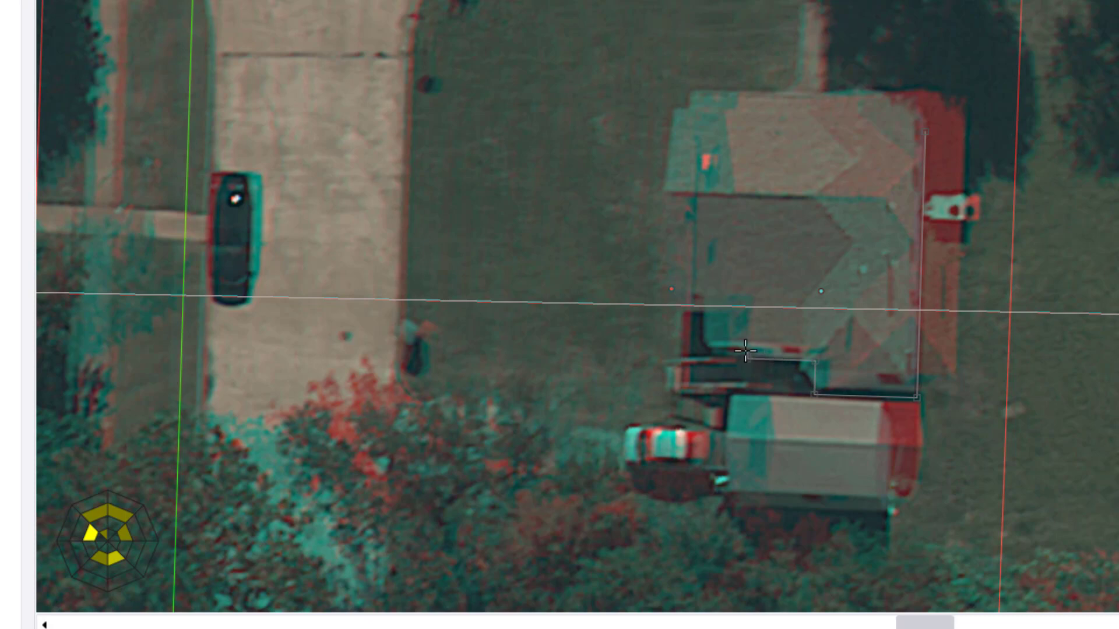
pyautogui.click(710, 349)
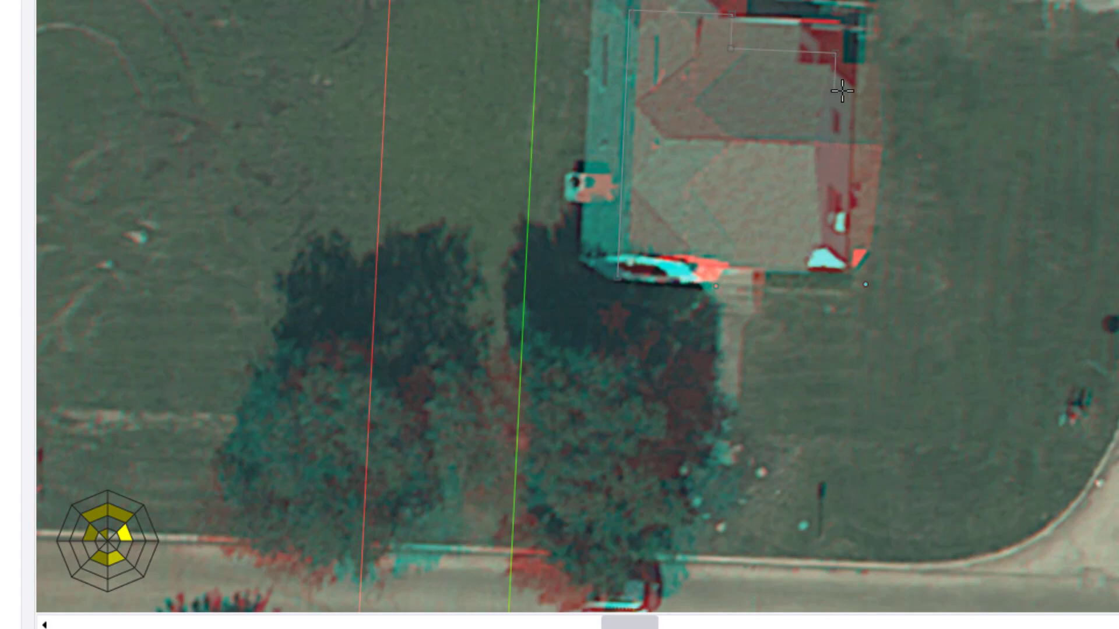
# - Digitize the remaining northern and eastern roof corners from the opposite viewing direction and close the house outline
pyautogui.click(822, 58)
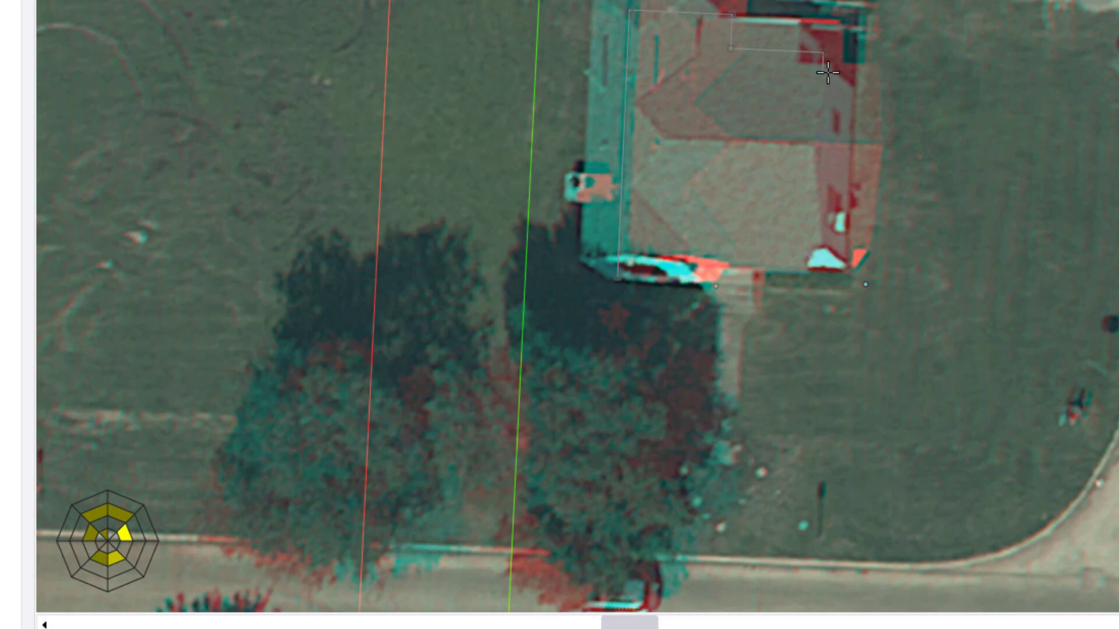
pyautogui.click(855, 87)
pyautogui.click(703, 276)
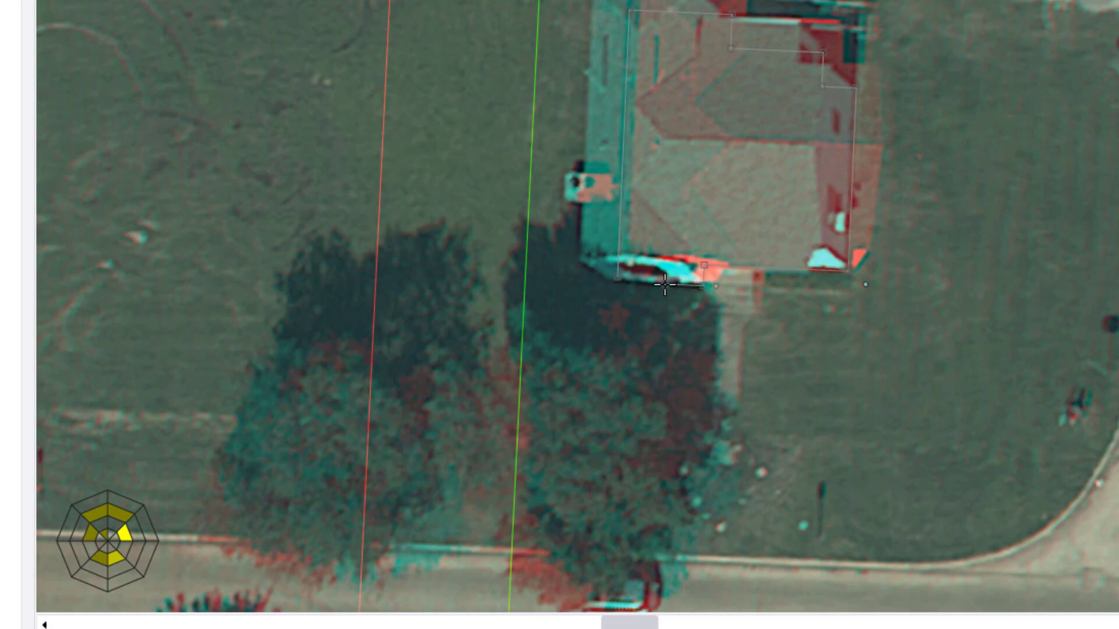
pyautogui.doubleClick(665, 284)
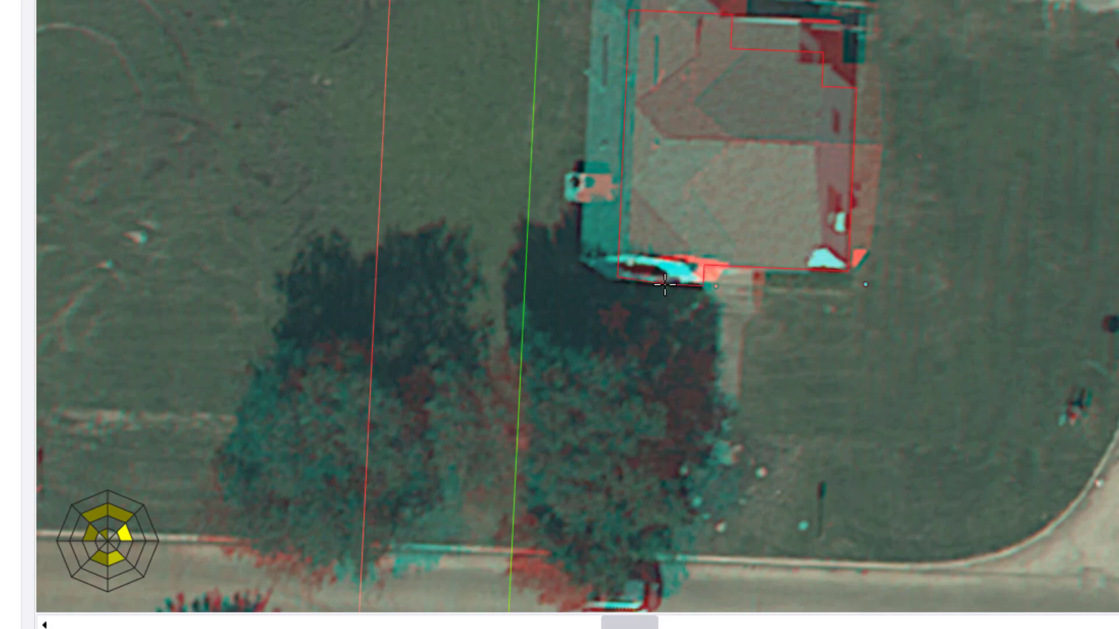